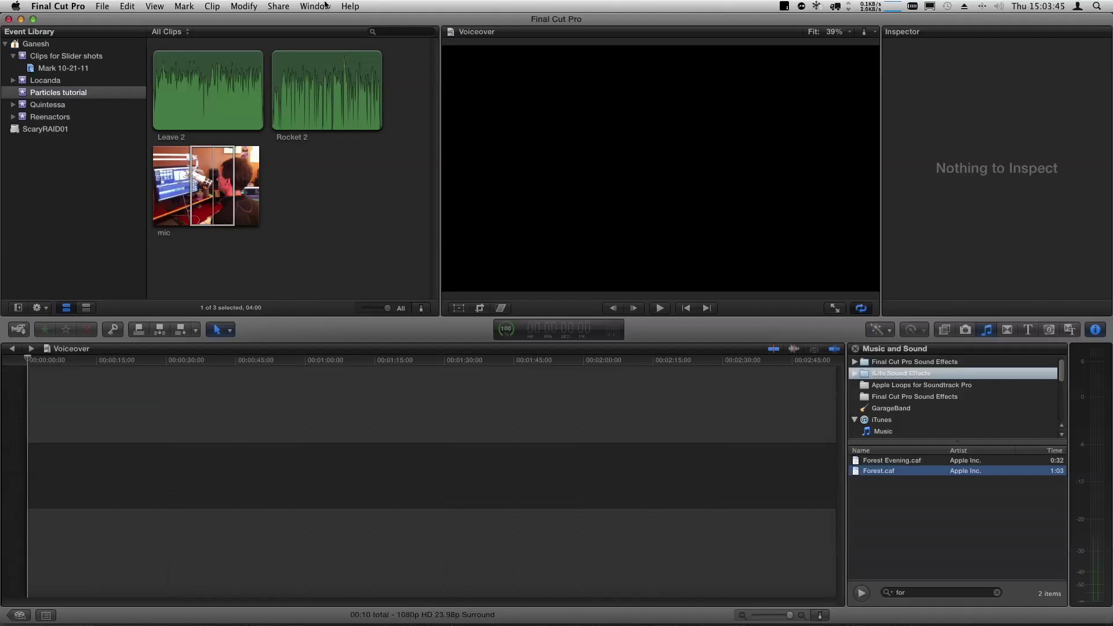
Review the audio recording settings, keeping Particles tutorial as destination and Built-in Line Input as input.
click(315, 6)
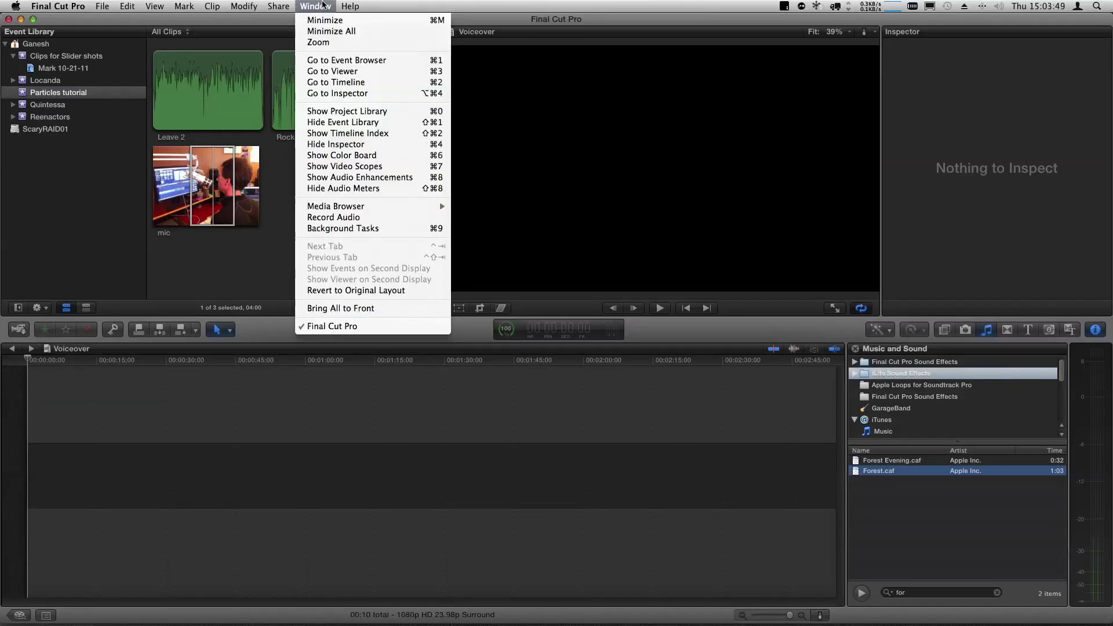
click(382, 218)
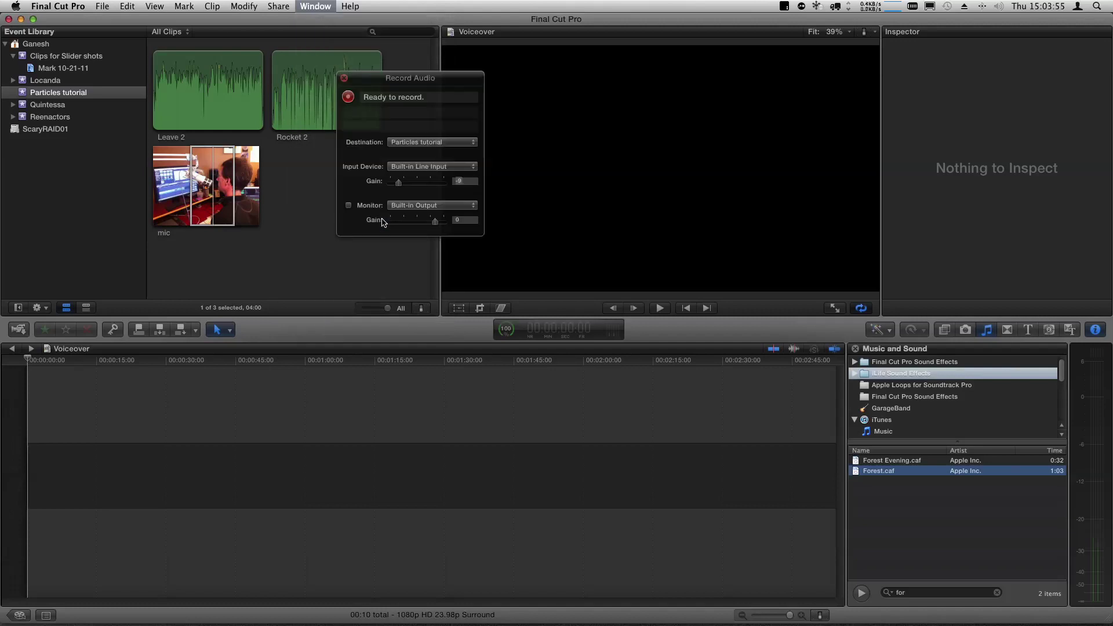
drag(447, 79, 494, 119)
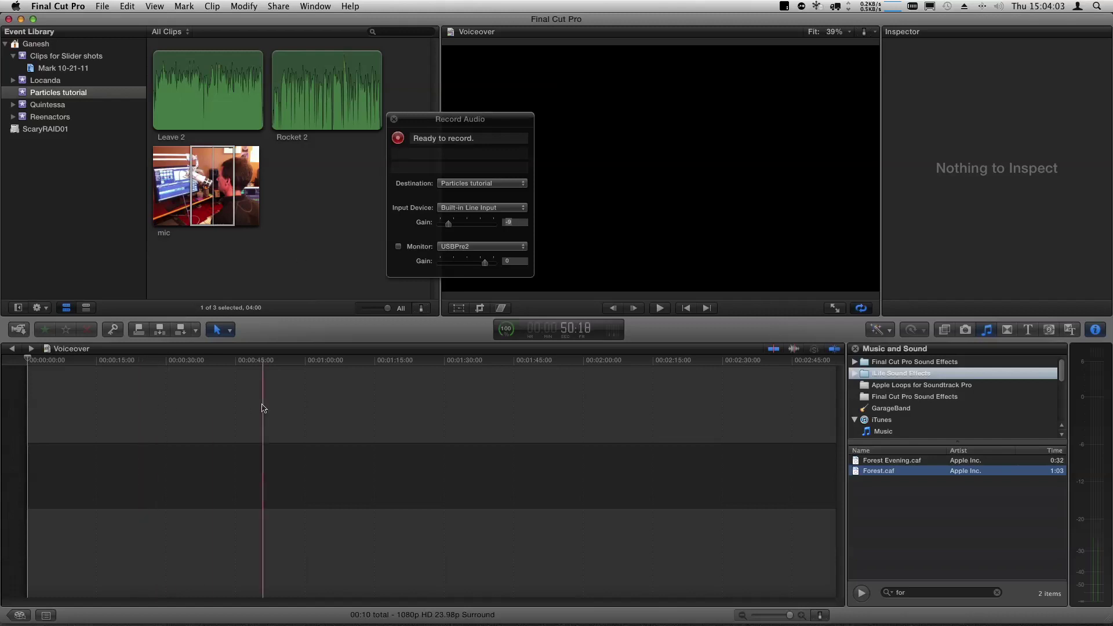
click(470, 184)
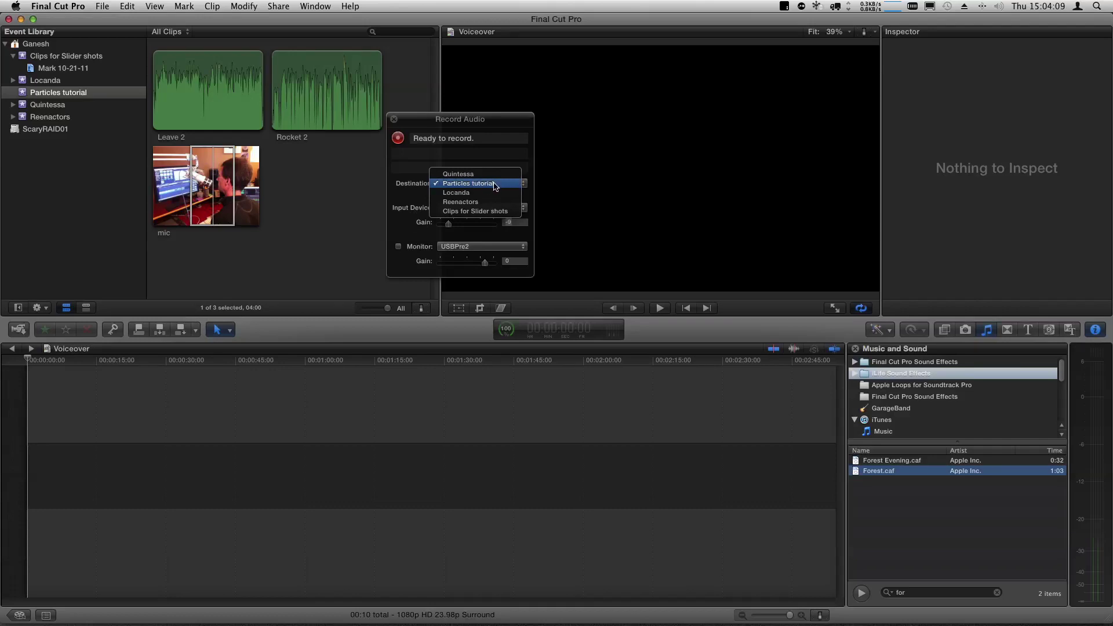
click(494, 185)
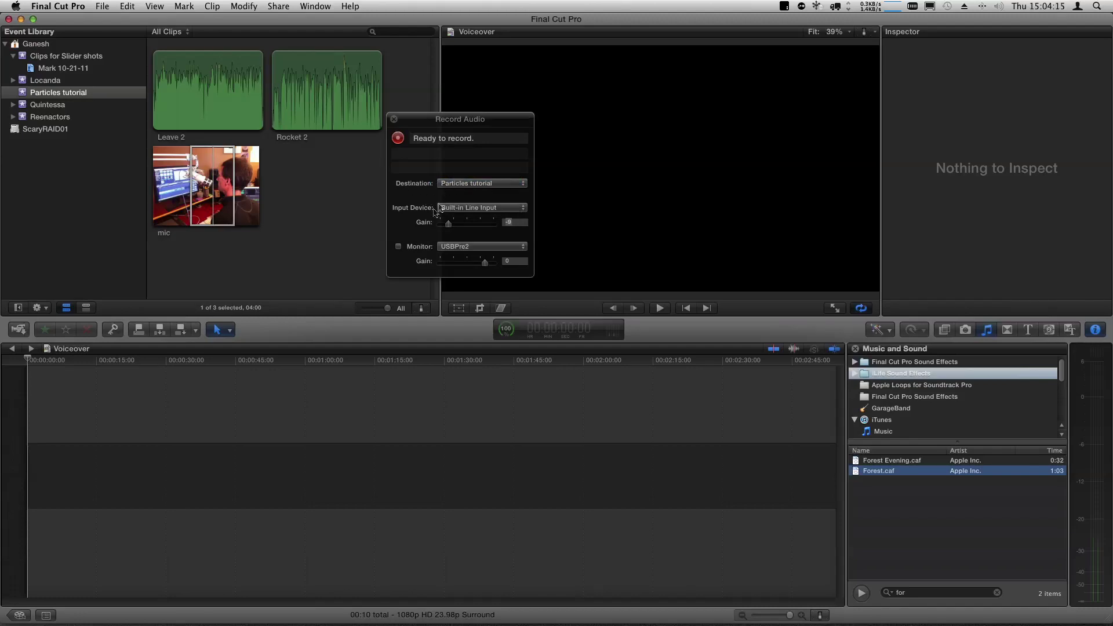
click(492, 208)
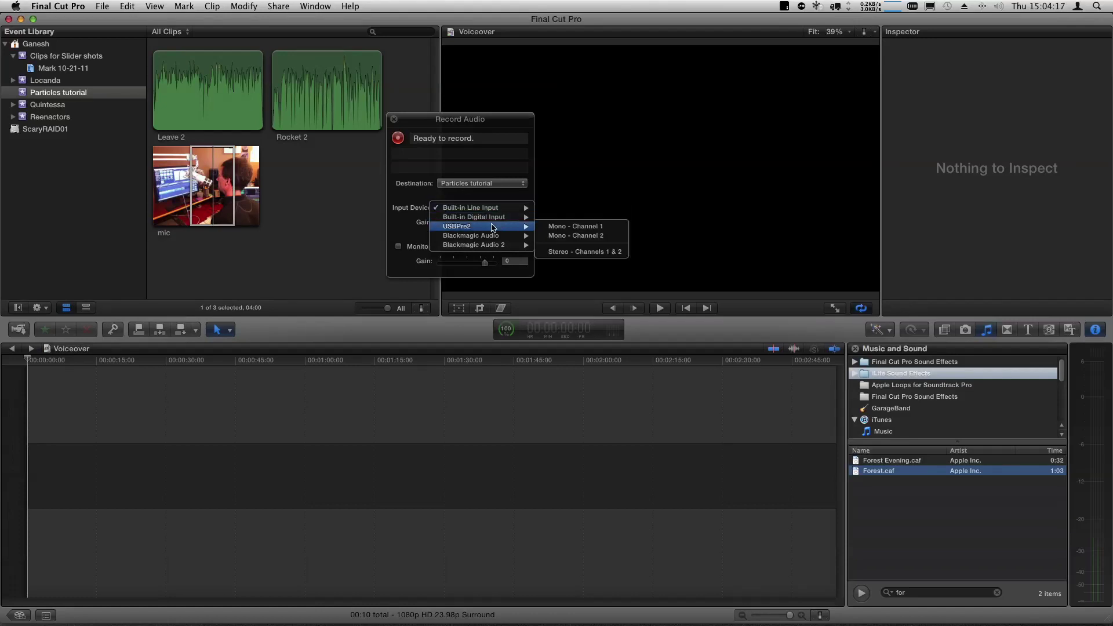
click(423, 191)
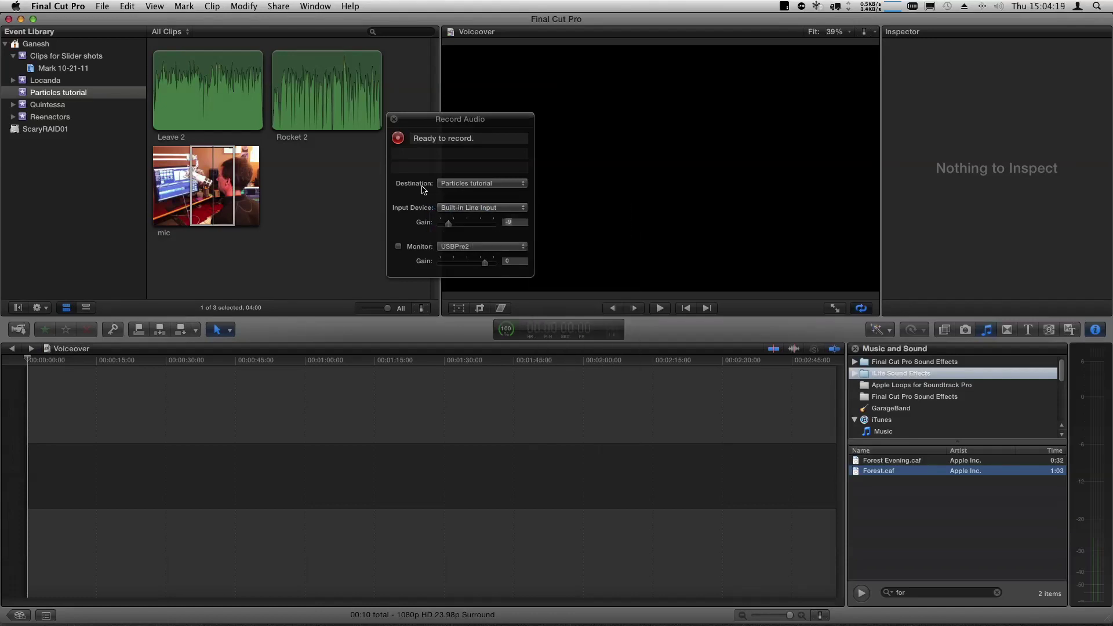
Preview the mic clip, leave the input device unchanged, and close the recording settings.
click(197, 186)
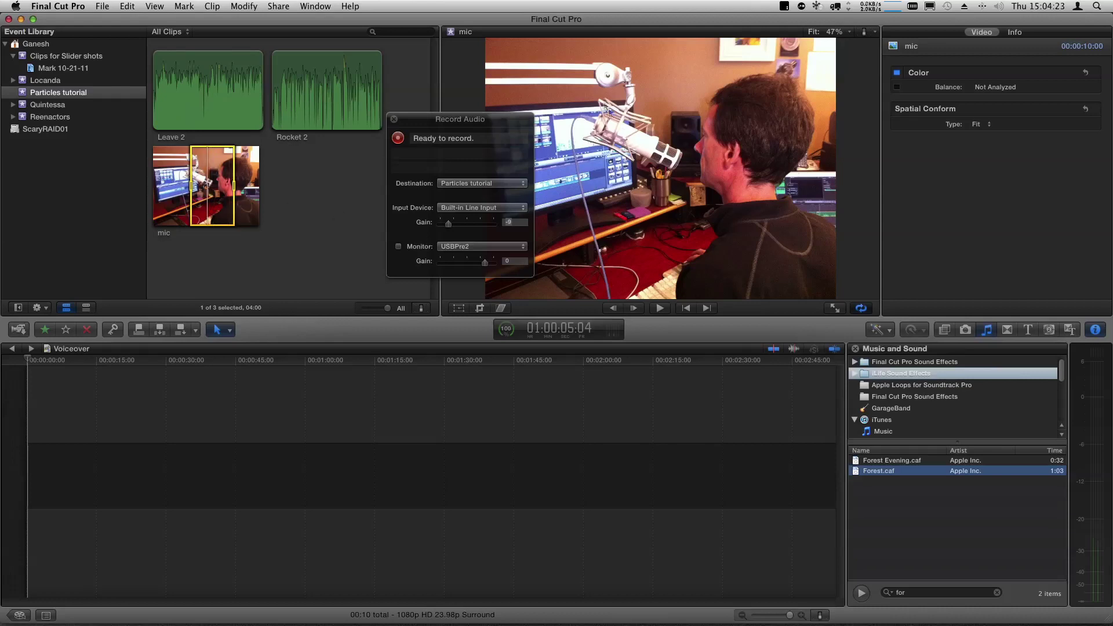
drag(510, 124, 433, 139)
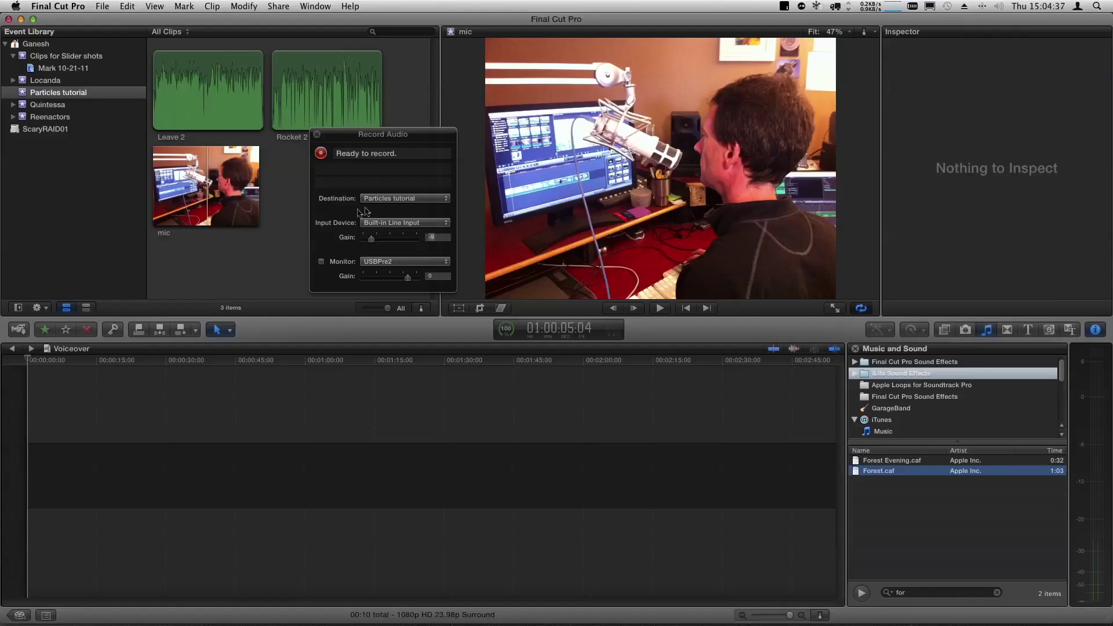
click(393, 228)
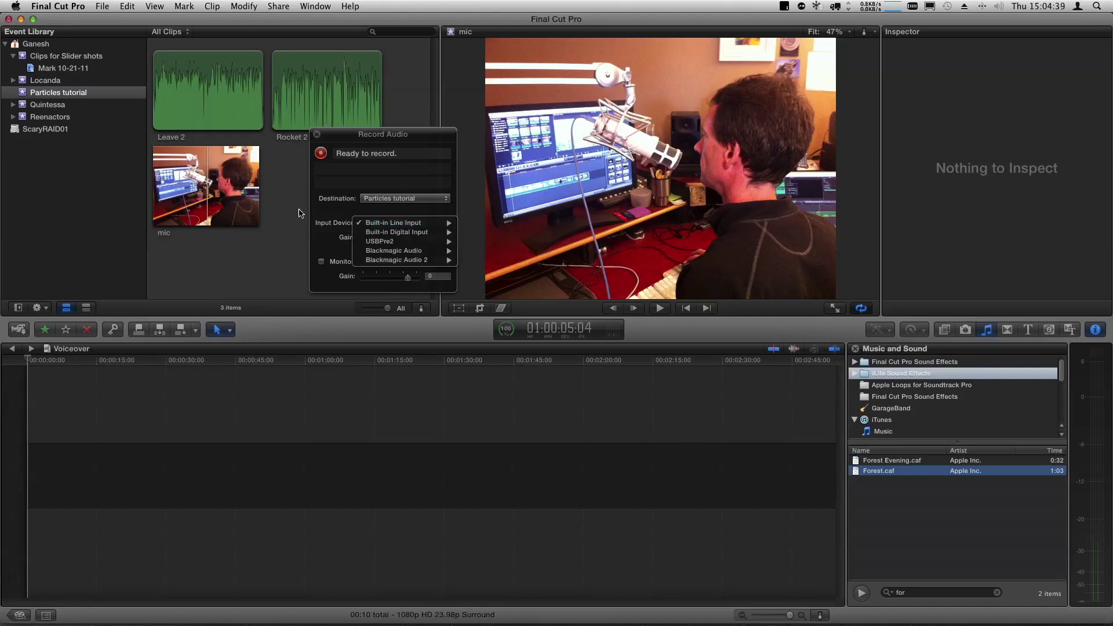
click(302, 234)
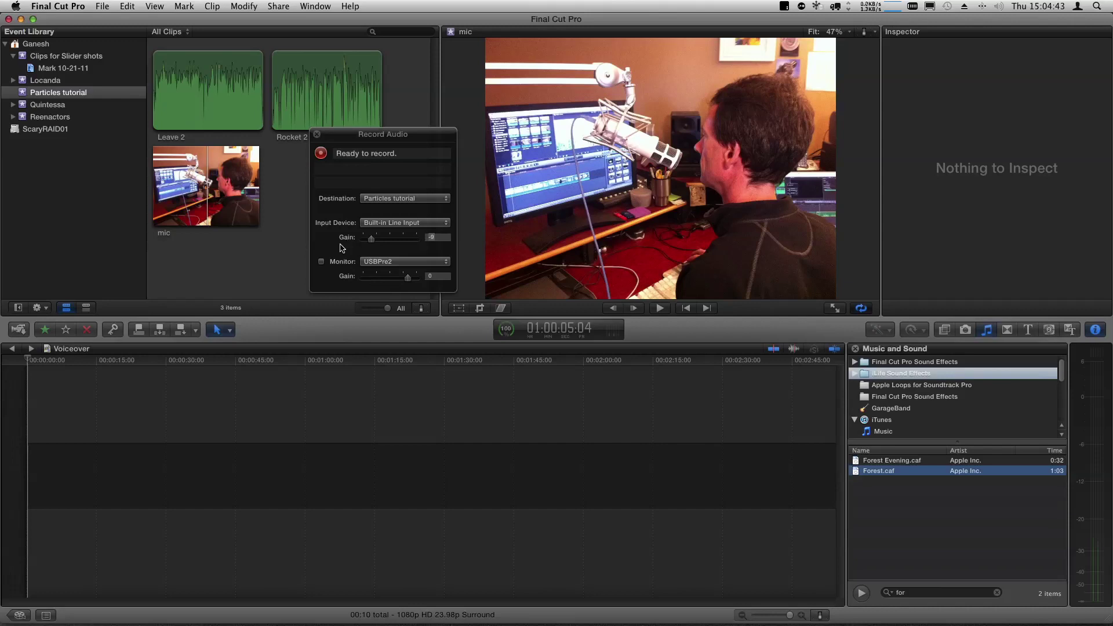
click(317, 134)
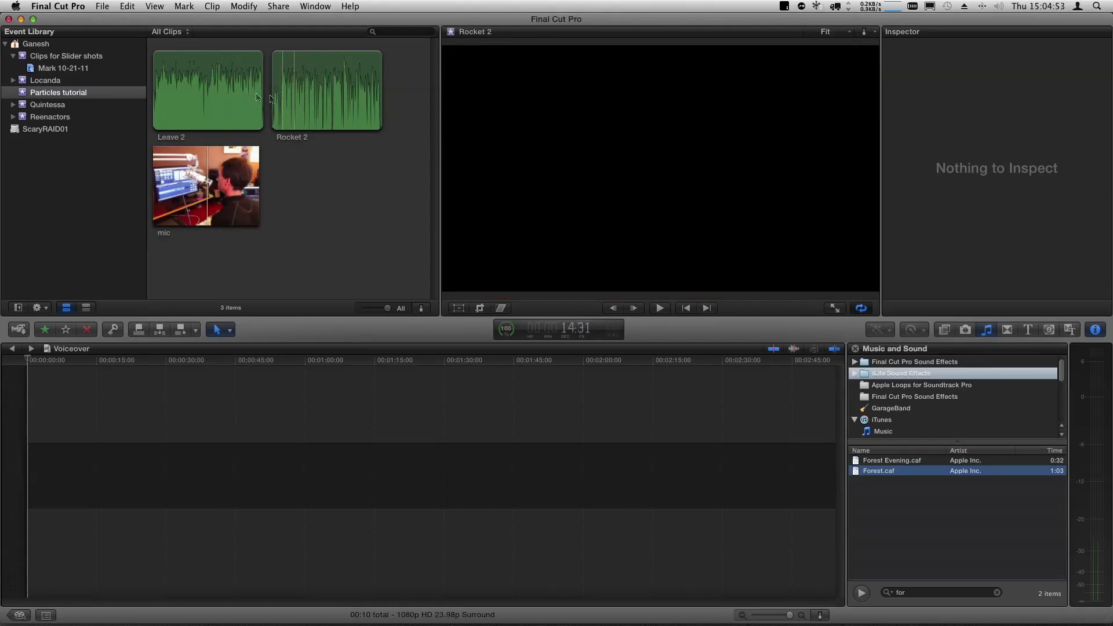
Append Leave 2 to the Voiceover timeline, accepting 1080p HD 23.98p video properties.
click(200, 99)
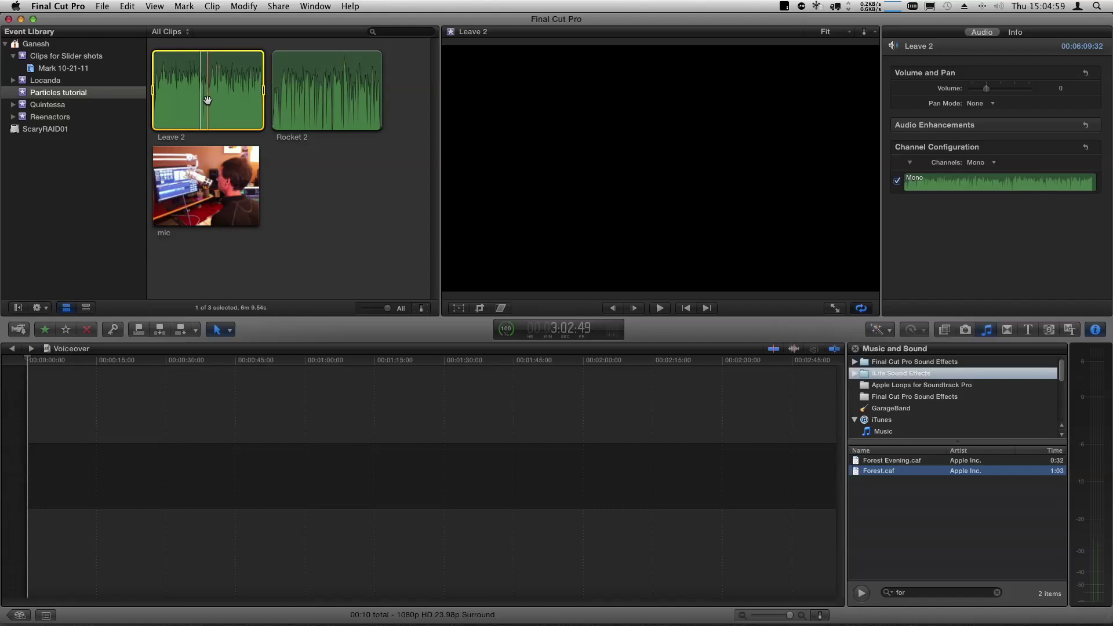
key(e)
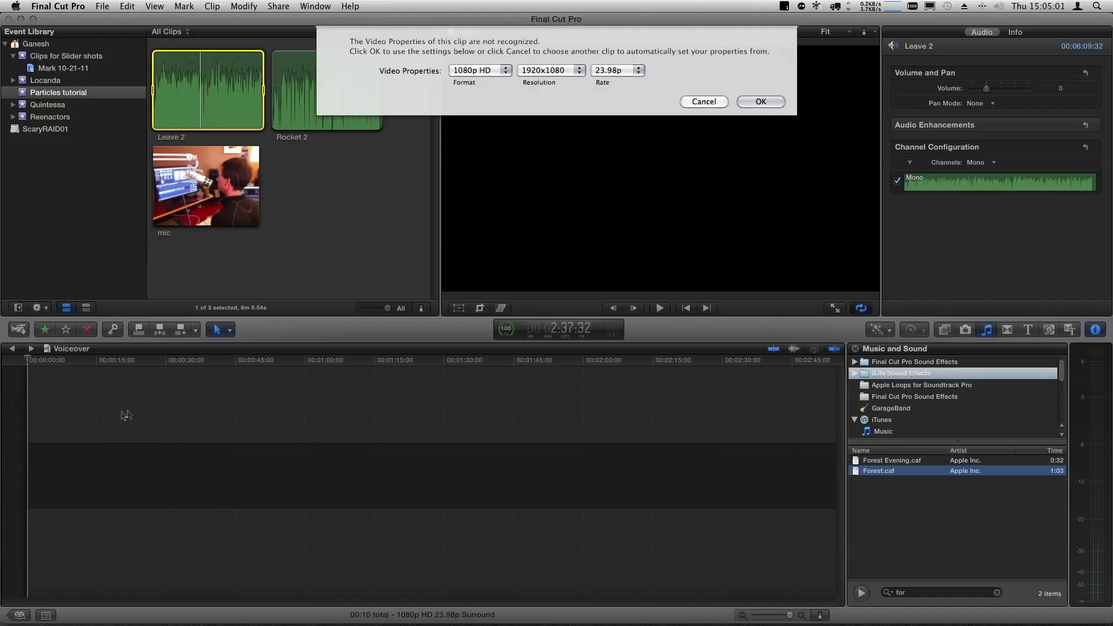
click(760, 102)
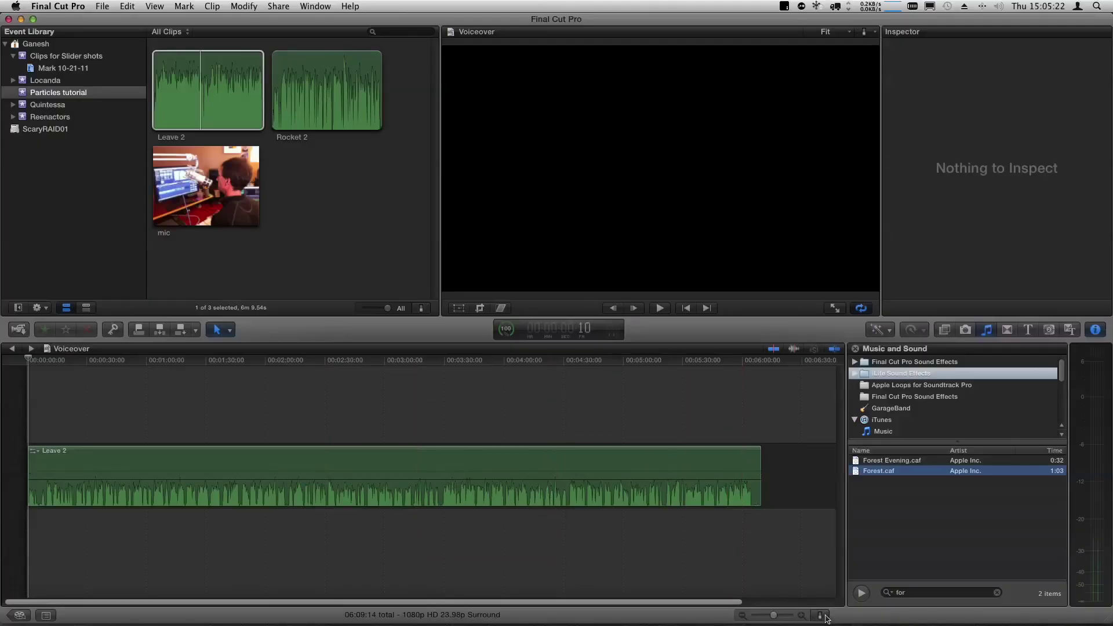
Set timeline clip appearance to large waveforms only with maximum clip height.
click(821, 615)
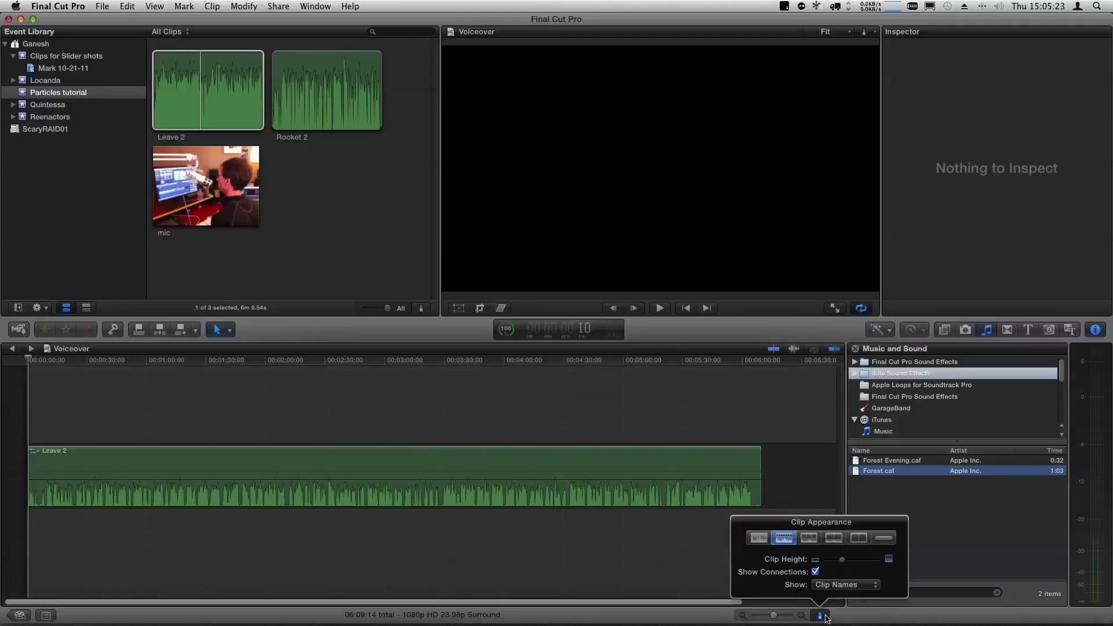
click(758, 538)
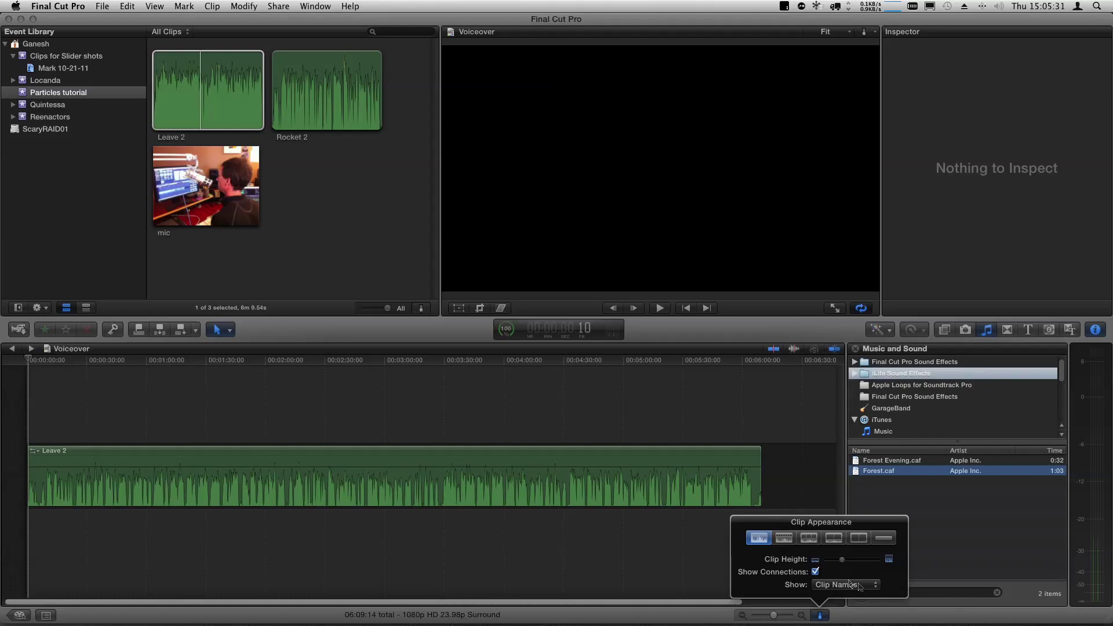
click(886, 562)
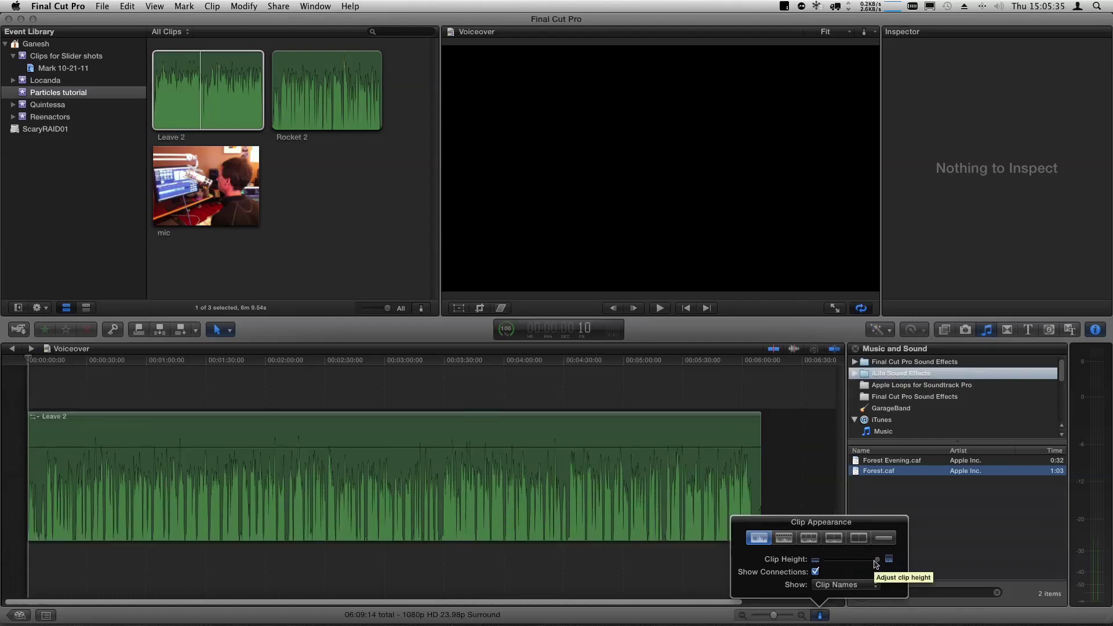
click(578, 570)
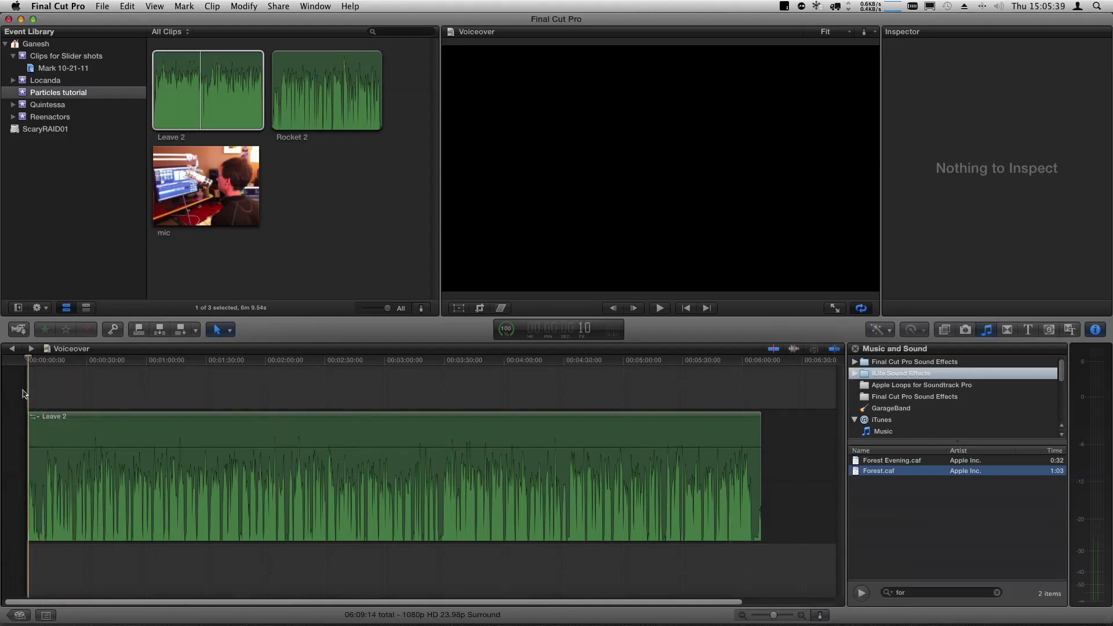
Zoom in on the first 25 seconds of Leave 2, play it back, and select the clip.
key(super+equal)
key(super+equal)
key(super+equal)
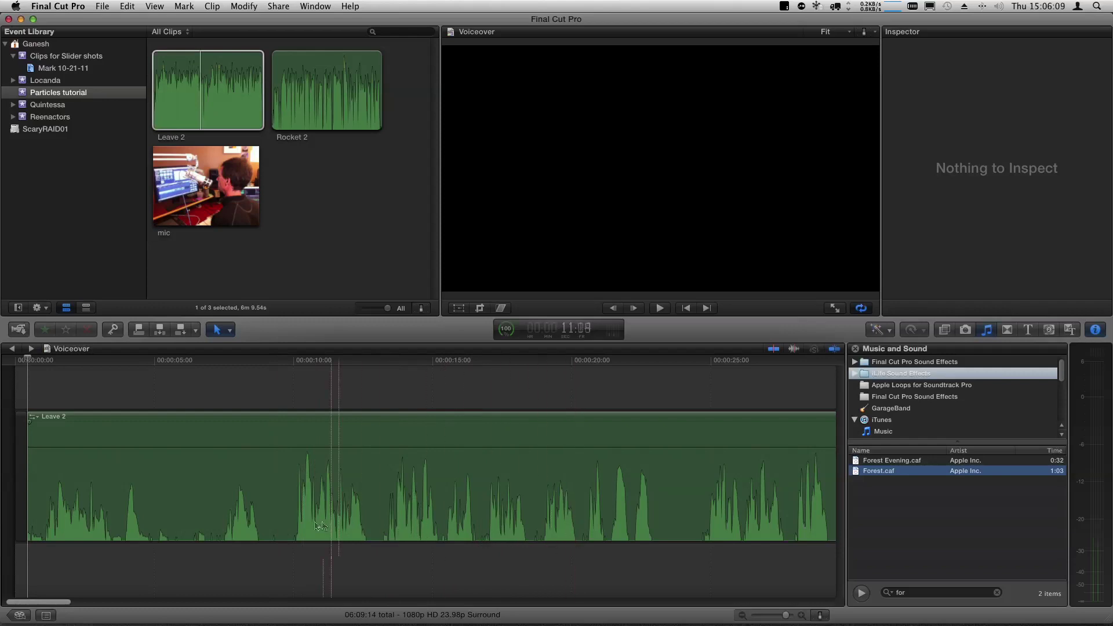
key(space)
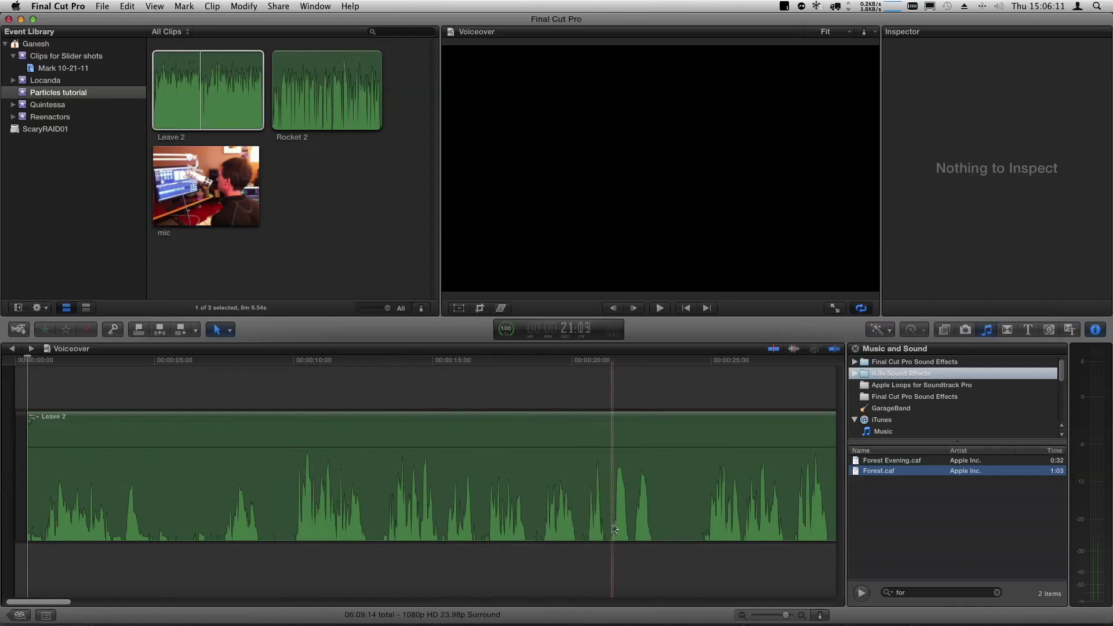
click(422, 509)
drag(352, 529, 377, 526)
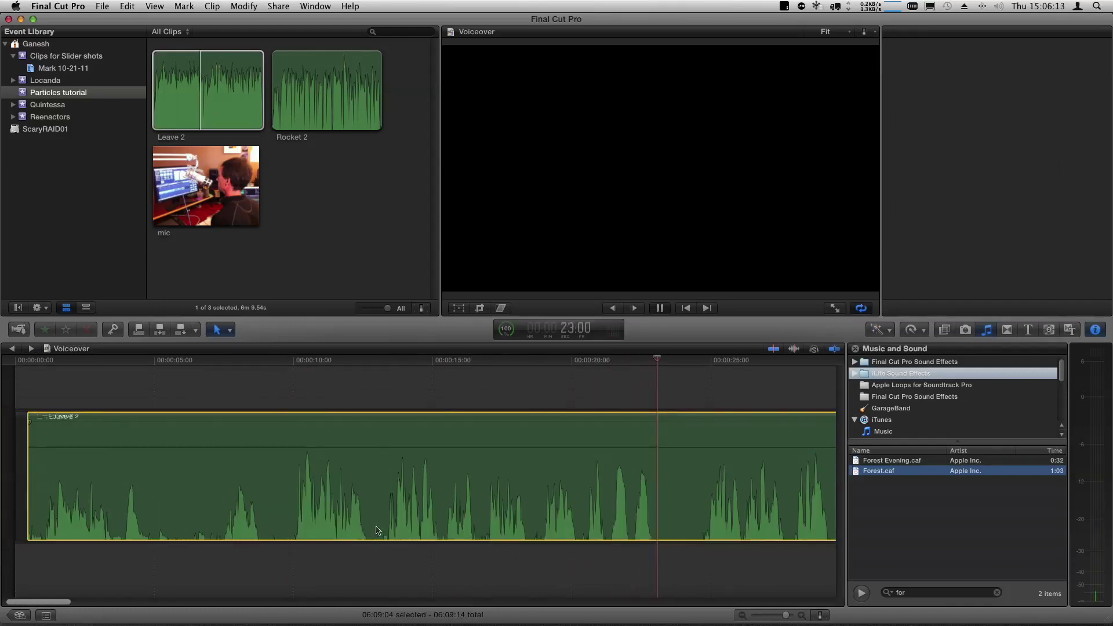
key(super+4)
key(space)
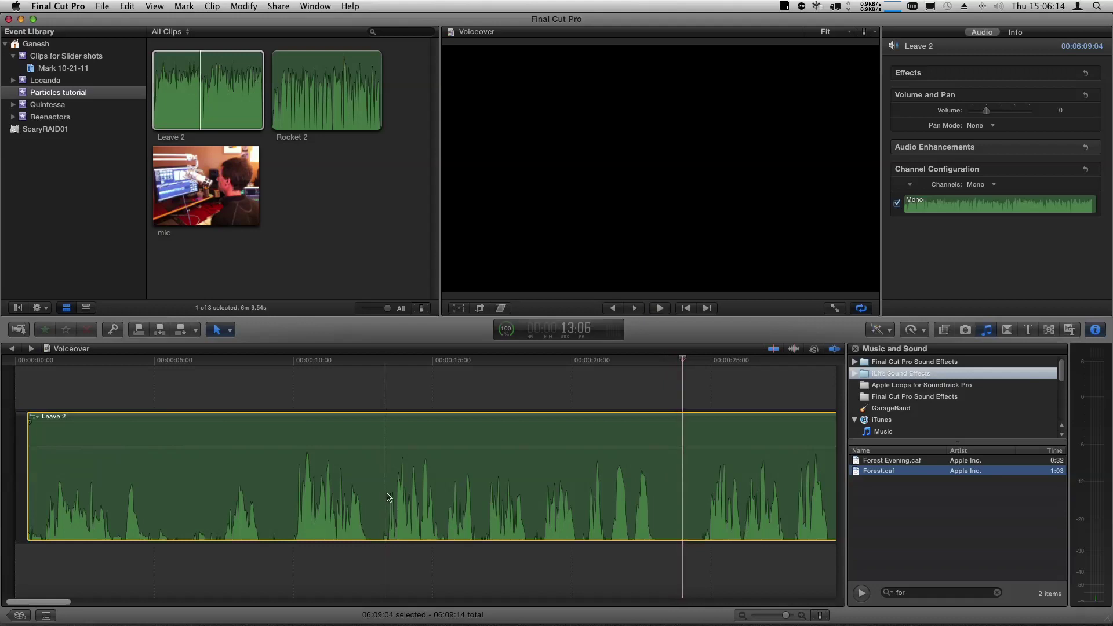
click(291, 400)
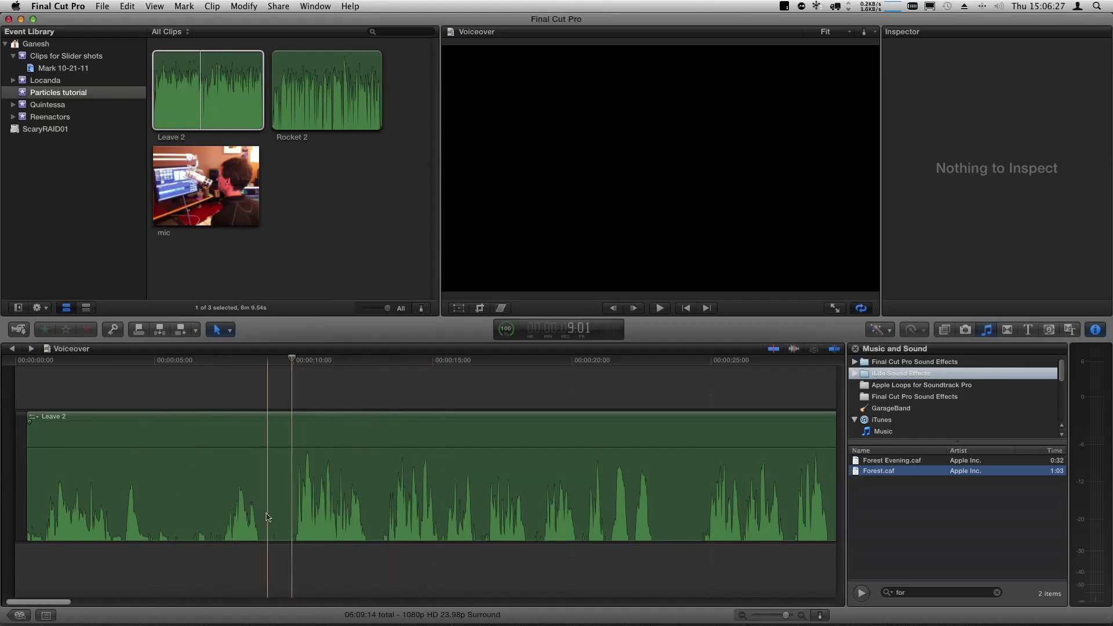
click(364, 359)
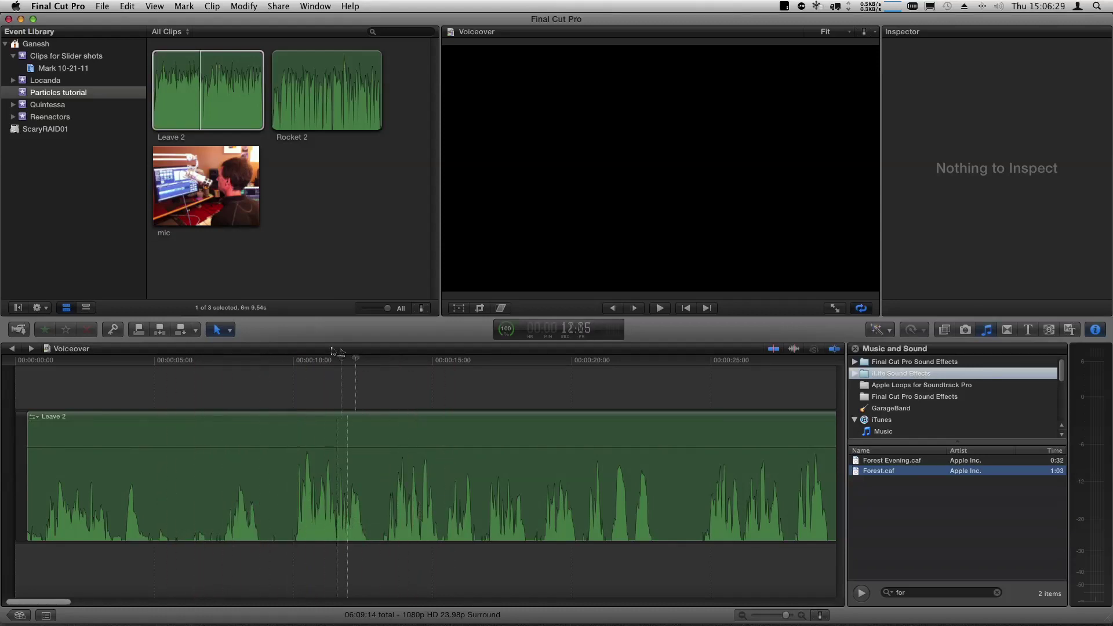
drag(281, 361, 387, 371)
drag(459, 381, 478, 382)
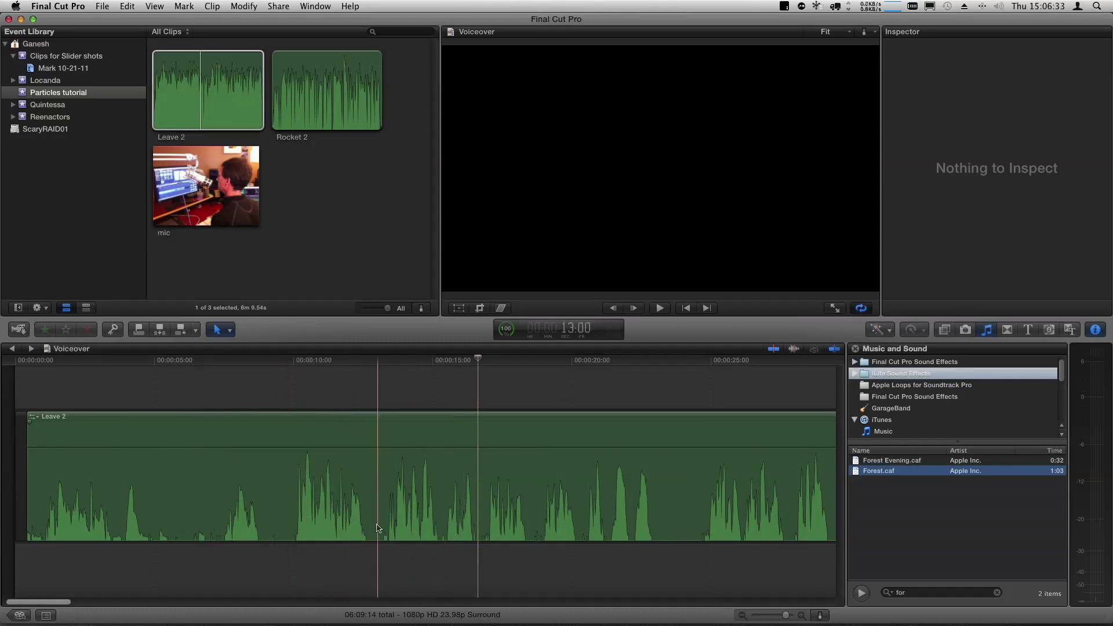
Turn on audio skimming so the voiceover is heard while skimming.
click(794, 349)
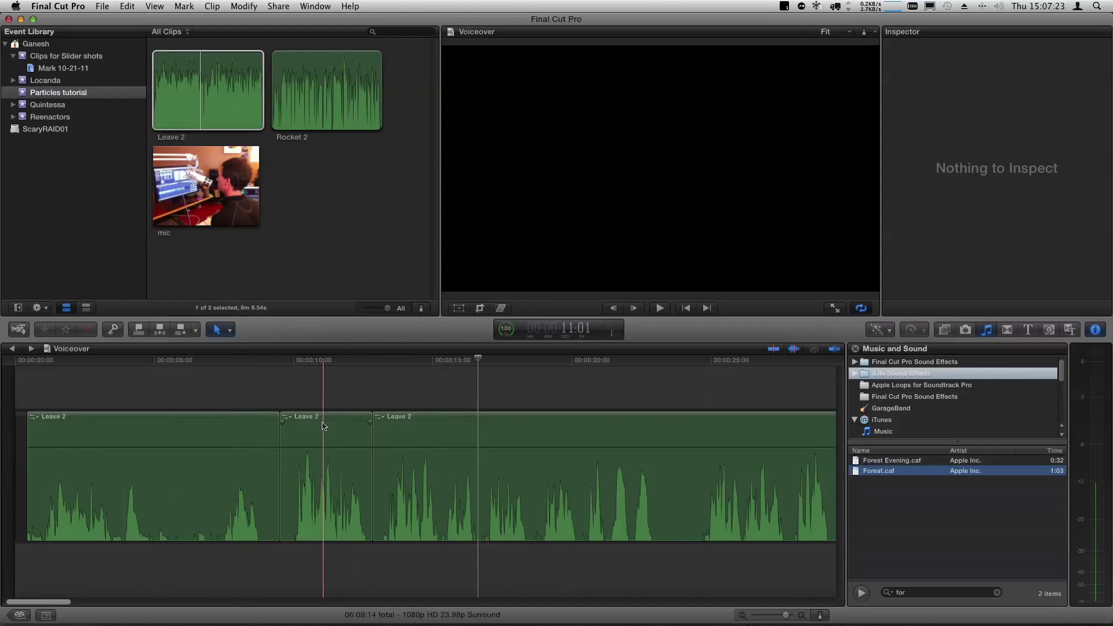
Replace the middle Leave 2 clip with an empty gap of the same length.
click(324, 426)
key(Delete)
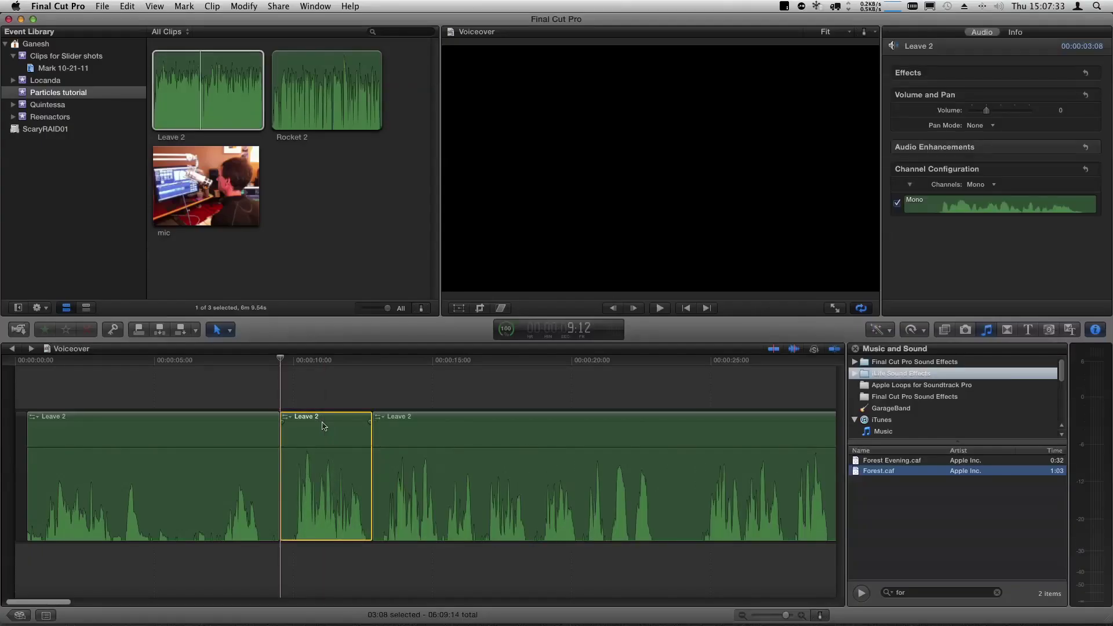
key(shift+Delete)
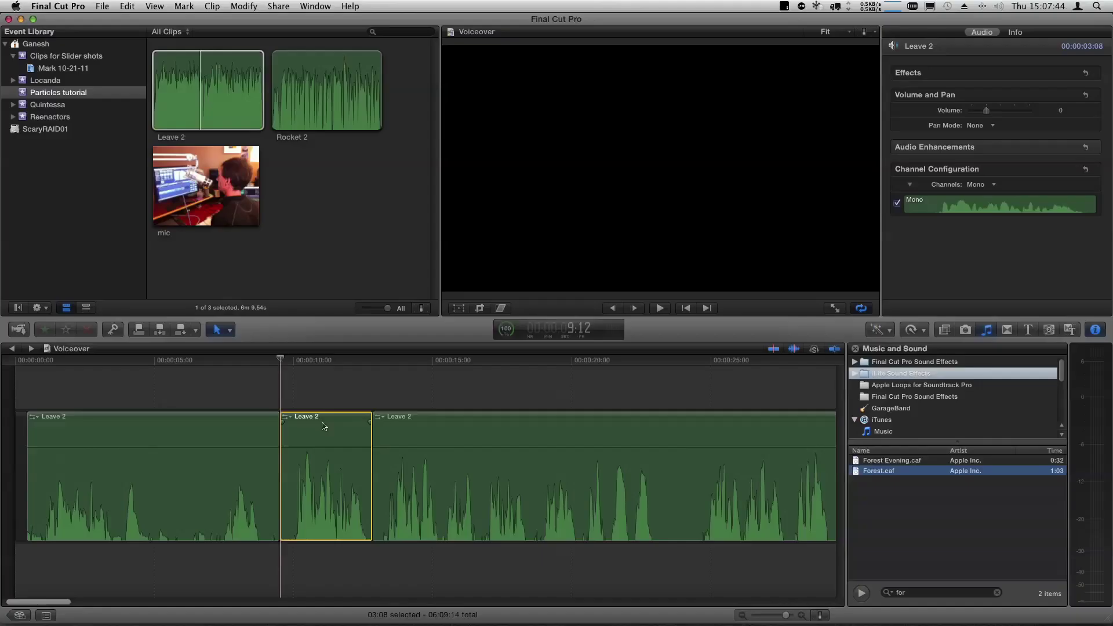
Delete the unwanted Leave 2 piece so the following clip ripples left, closing the gap.
key(Delete)
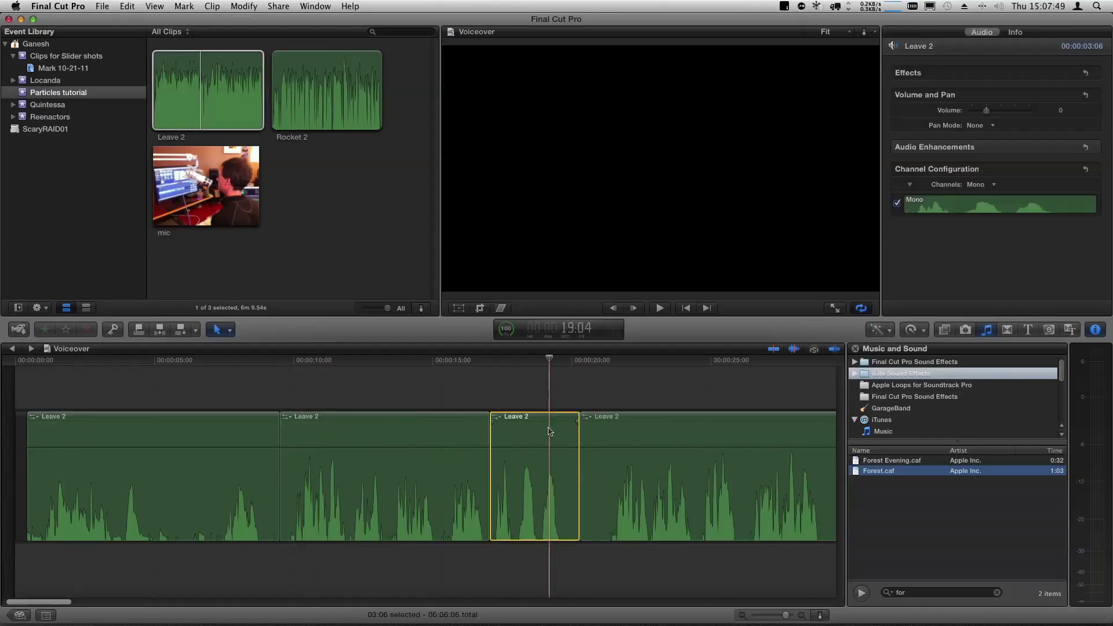
Delete the short piece near 18 seconds, then scroll ahead and select the Blade tool.
key(Delete)
scroll(550, 431, right, 5)
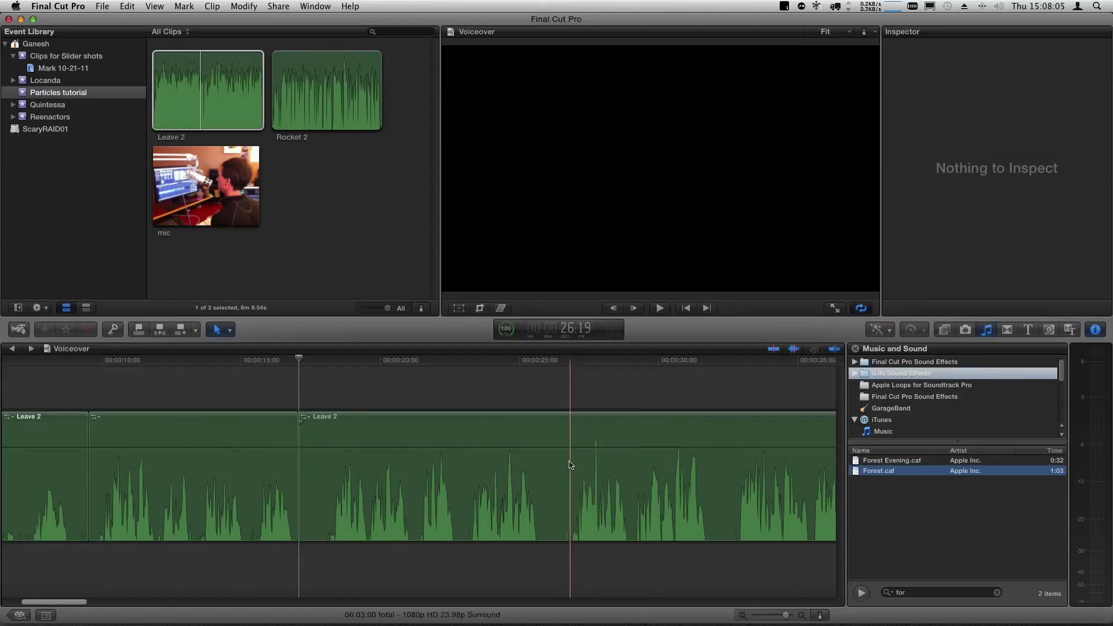
key(b)
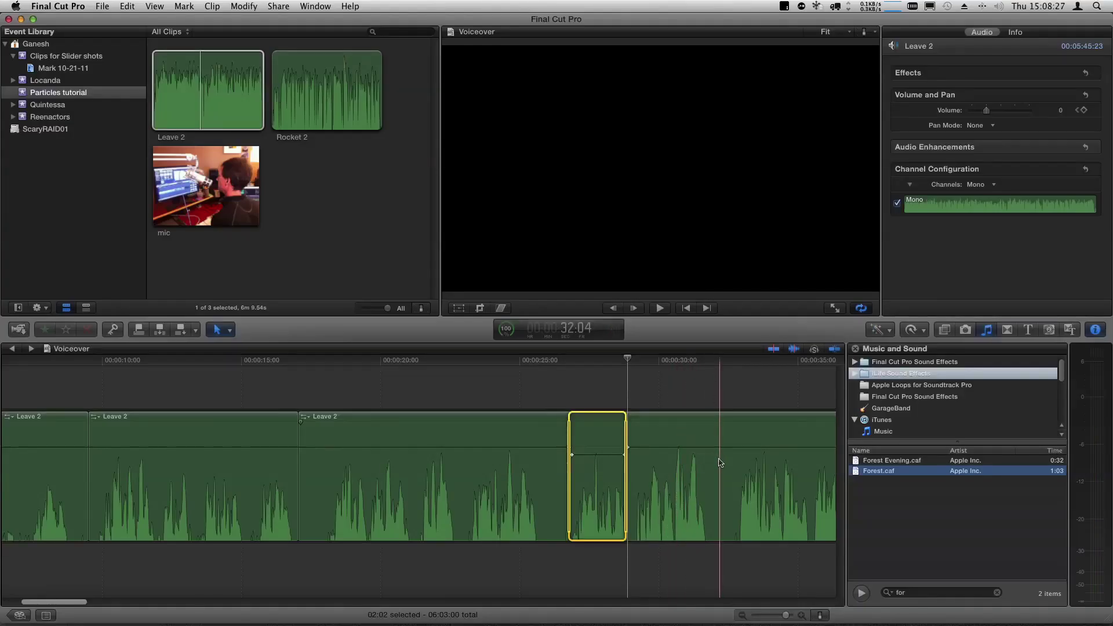
drag(726, 463, 589, 530)
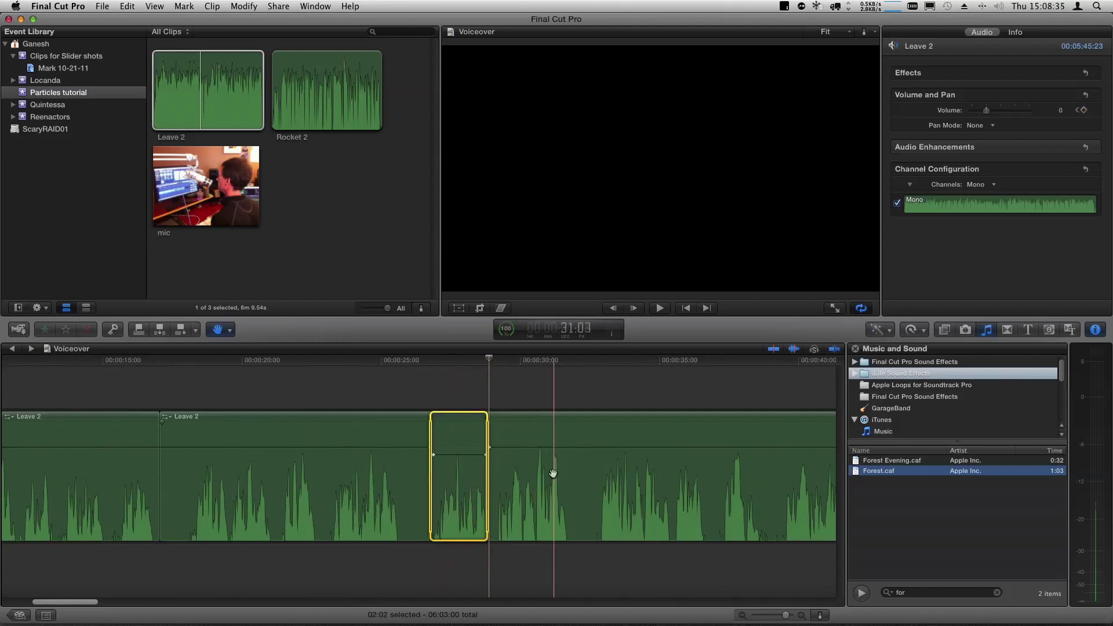
drag(679, 480, 604, 493)
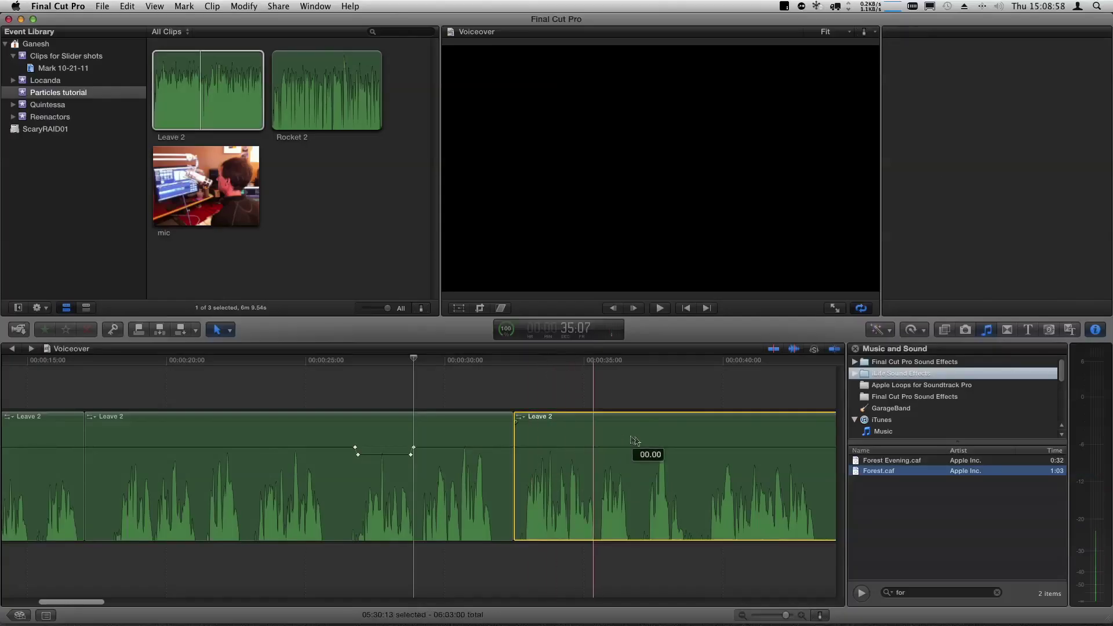
Drag the last Leave 2 clip three seconds later, bringing the project to 06:06:00.
drag(635, 440, 677, 445)
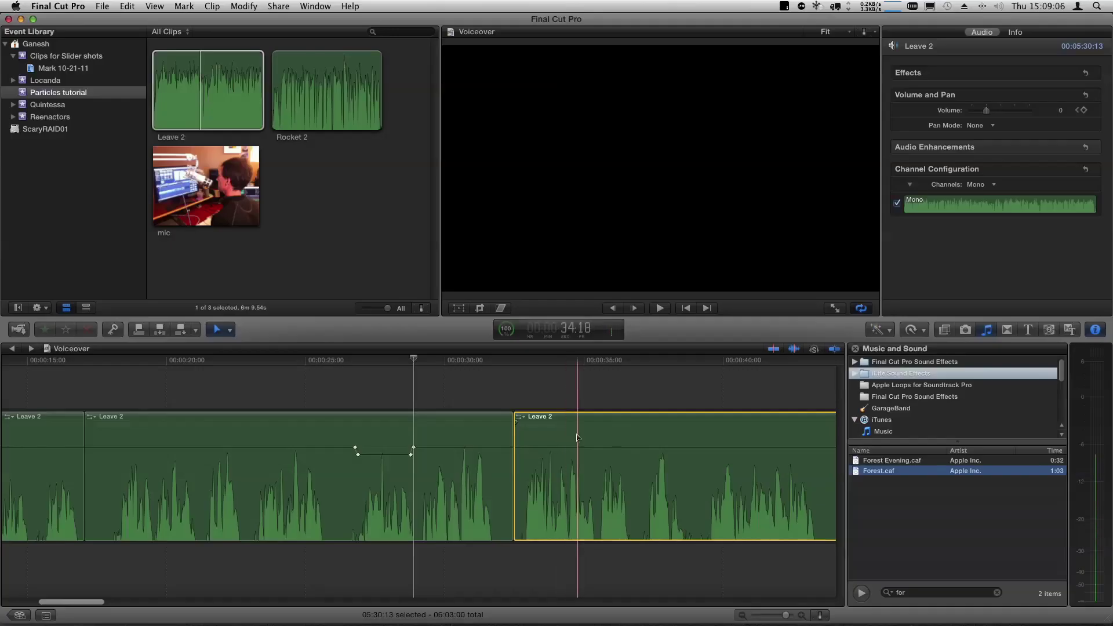
drag(577, 436, 669, 444)
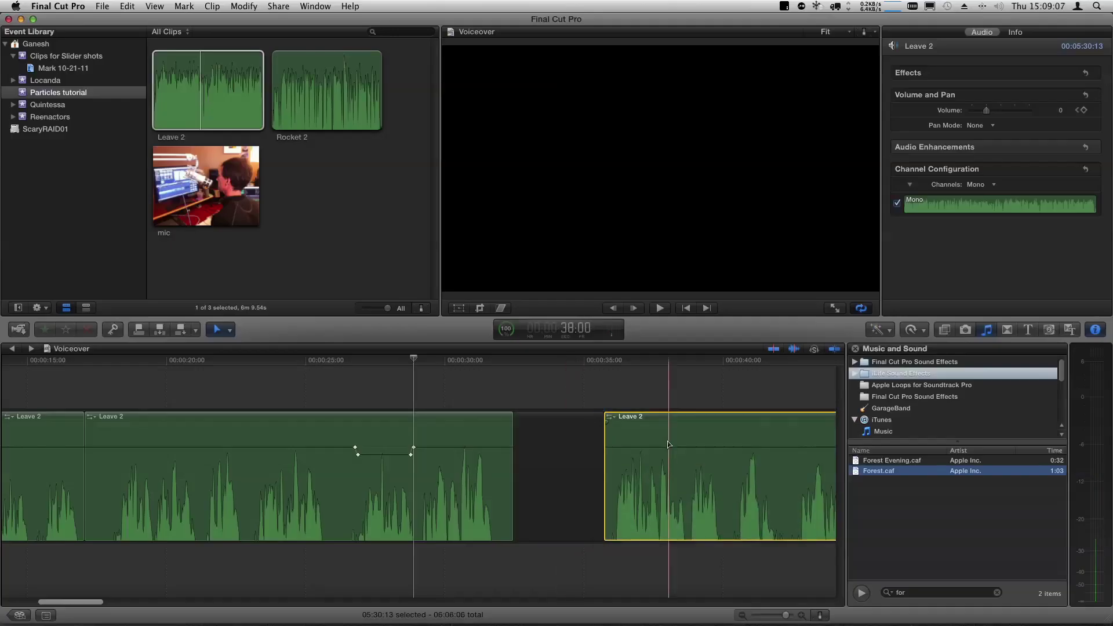
Undo the move so the project totals 06:03:00, then select the final Leave 2 clip.
key(super+z)
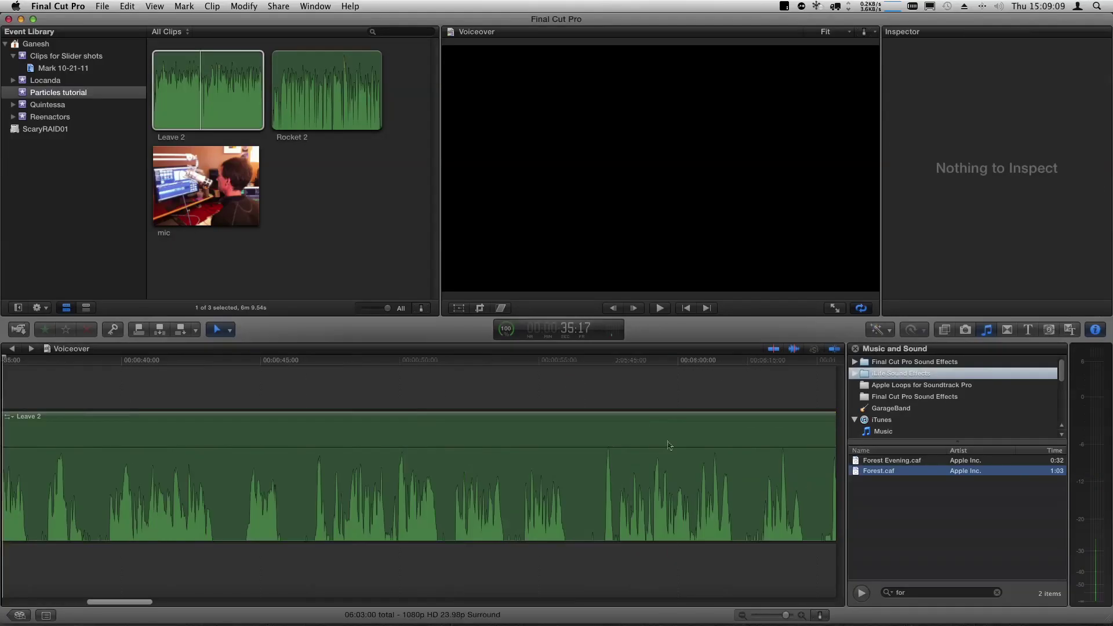
mouse_move(126, 602)
mouse_down()
mouse_move(23, 597)
mouse_move(139, 599)
mouse_move(109, 601)
mouse_up()
click(275, 436)
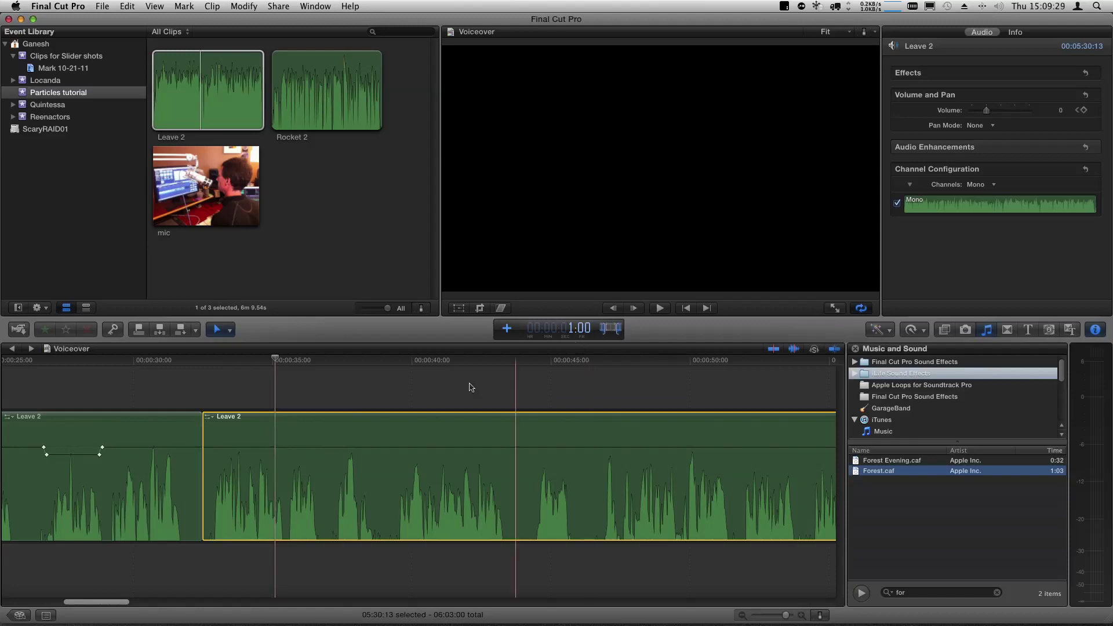
Nudge the final Leave 2 clip one second later with +1:00, making the total 06:04:00.
key(Return)
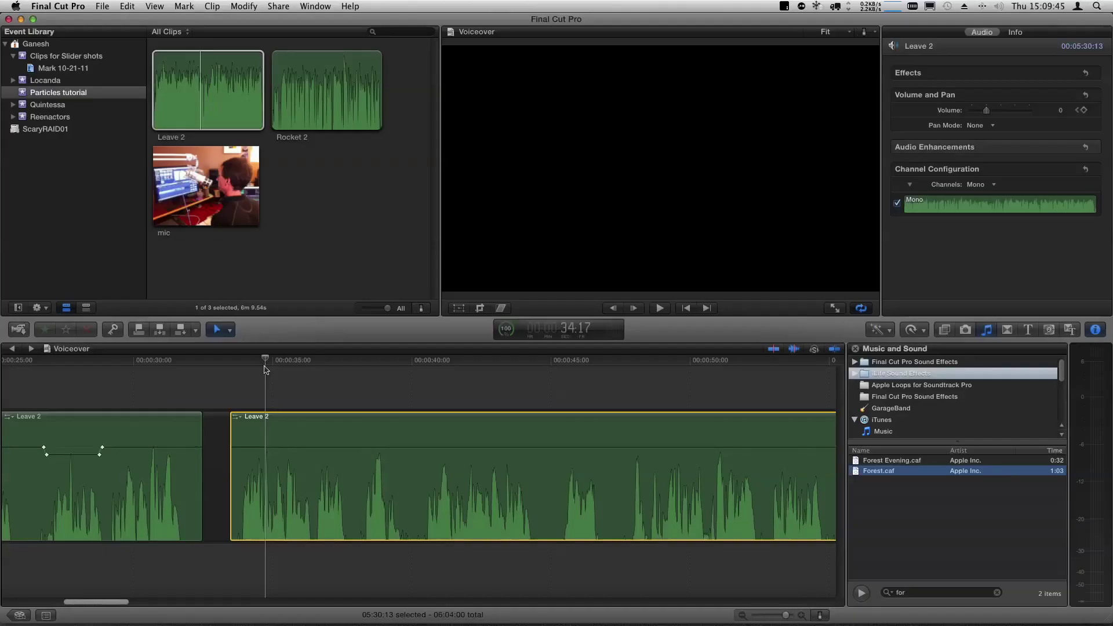
click(153, 562)
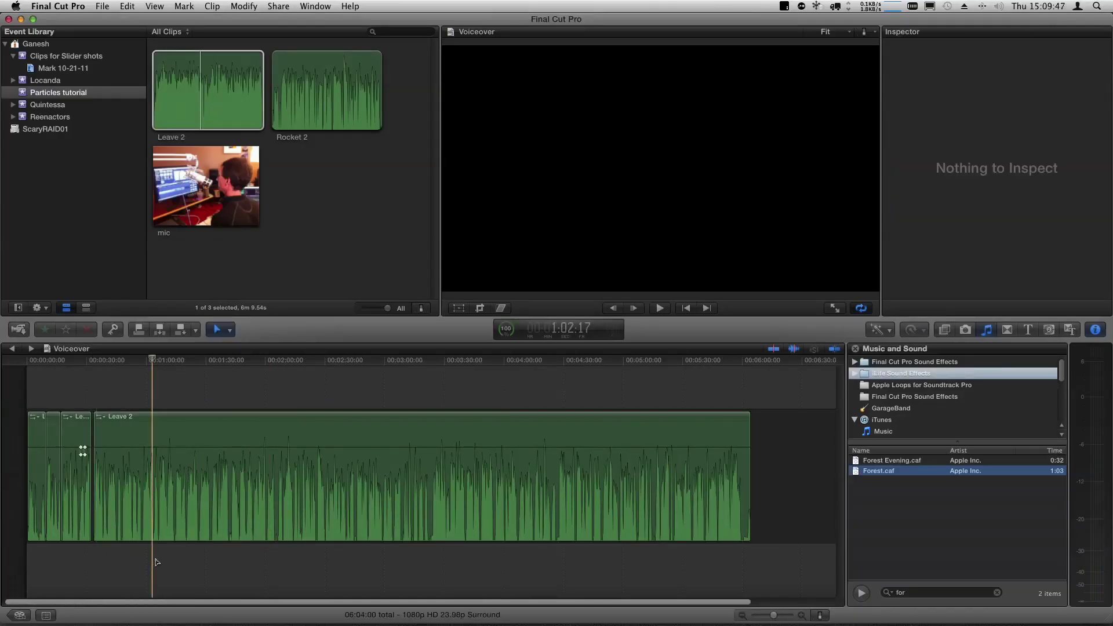
Set the Leave 2 timeline clips to the name-only appearance, shown as slim bars without waveforms.
click(821, 617)
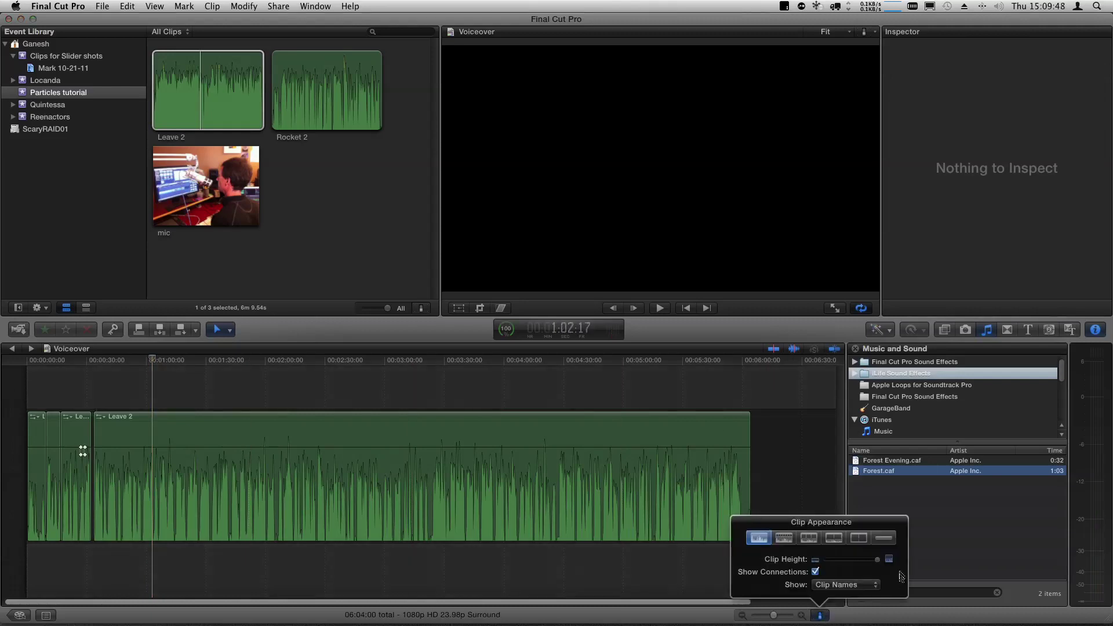
click(882, 539)
click(276, 417)
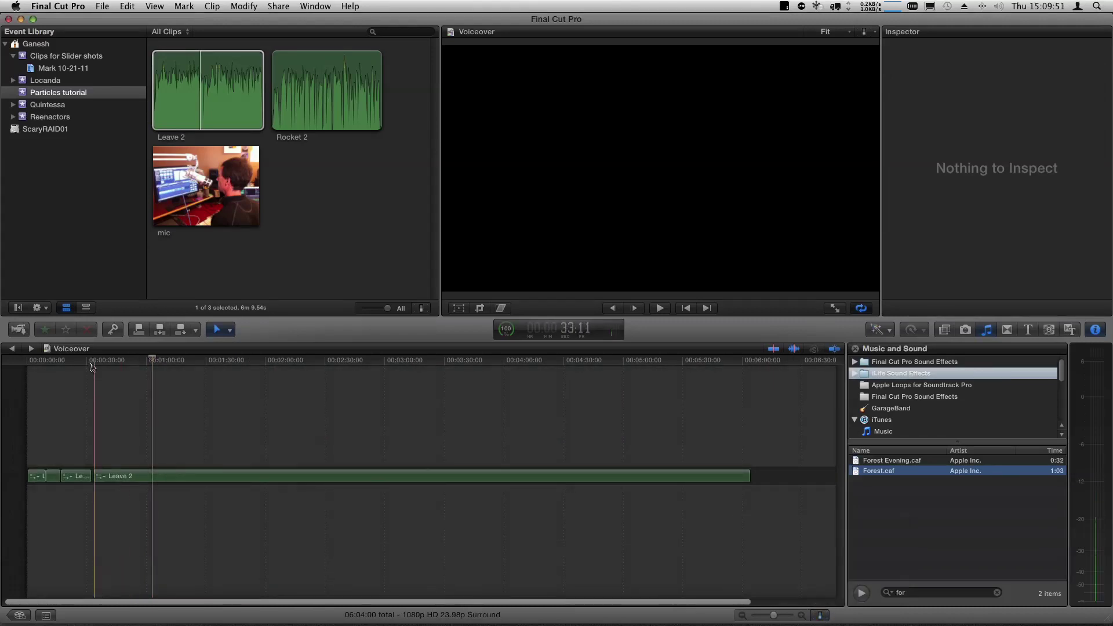